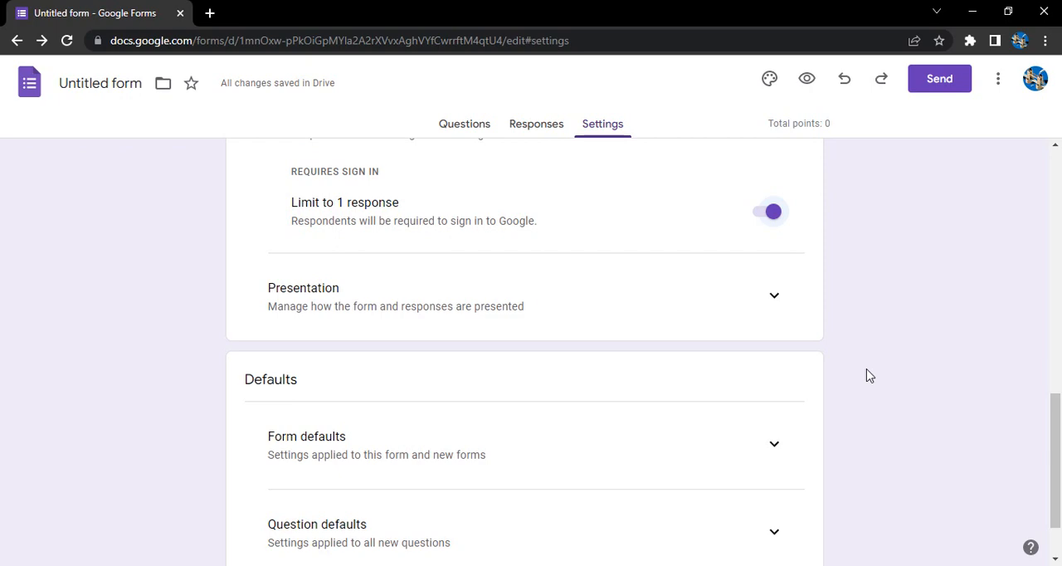
# Step: Turn off the option that makes the form a quiz and collapse the Responses settings
pyautogui.scroll(-1, 274, 371)
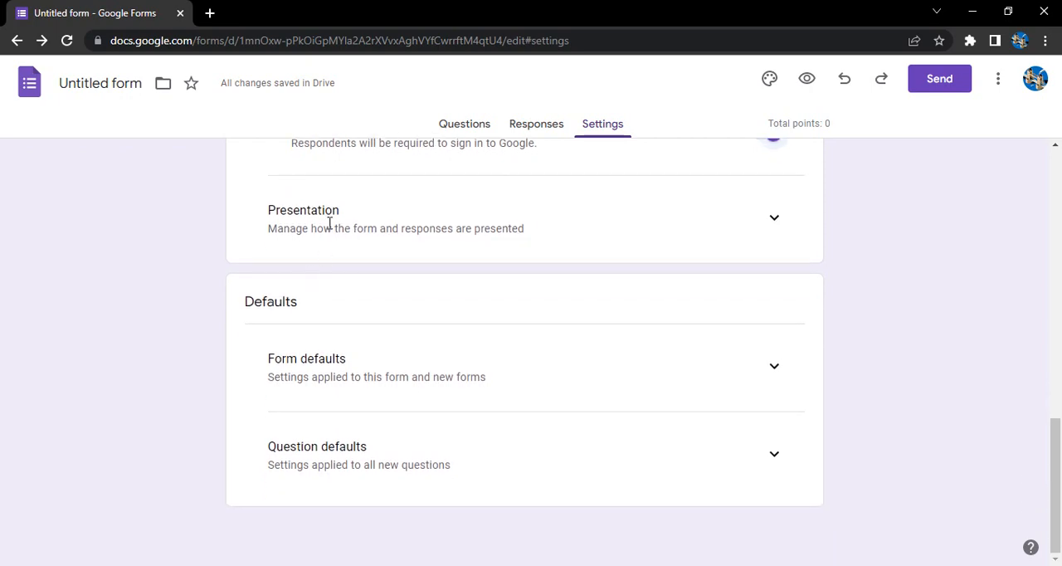
pyautogui.scroll(9, 334, 229)
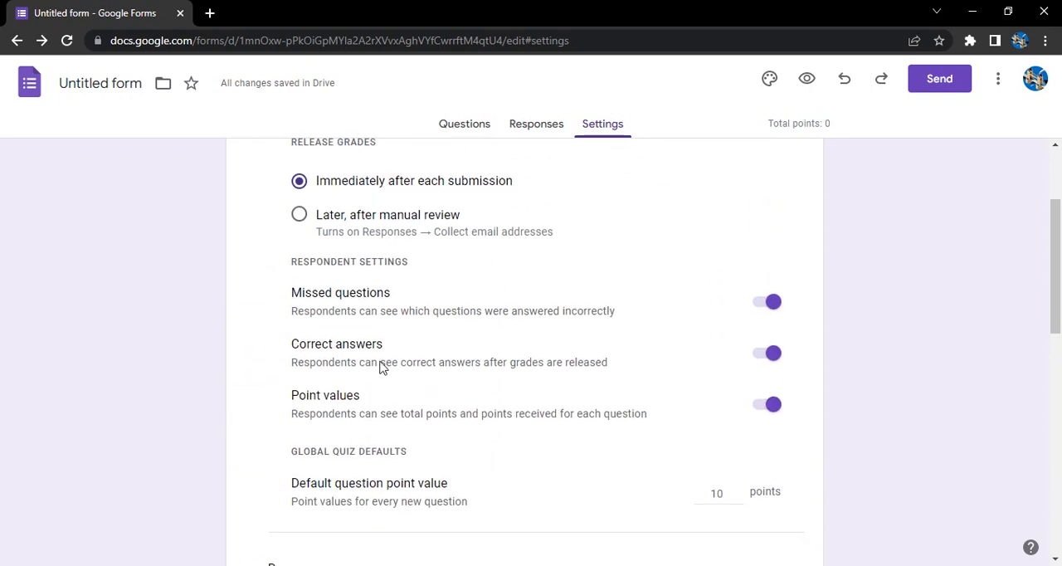
pyautogui.scroll(2, 415, 357)
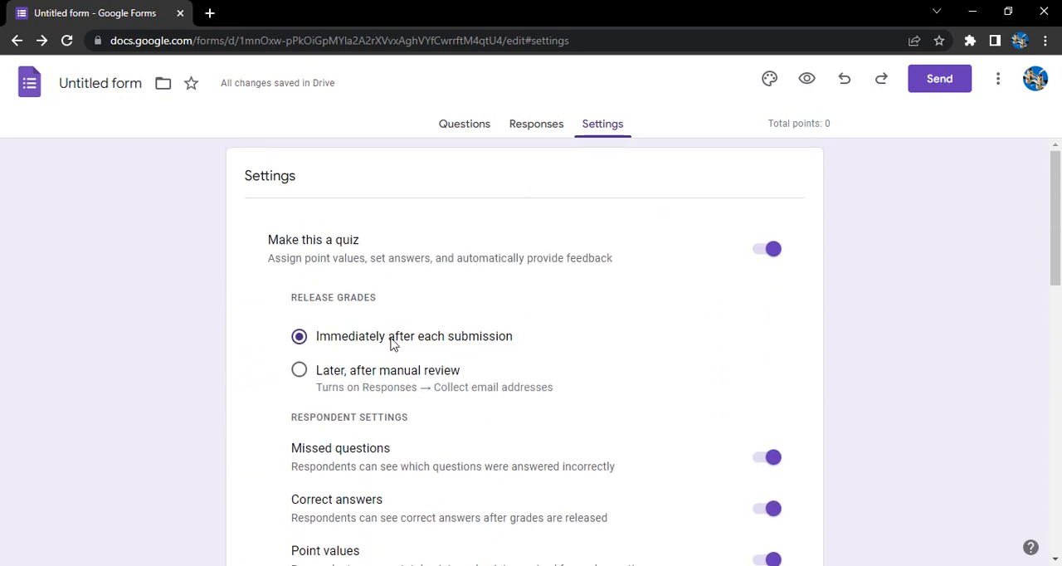
pyautogui.click(774, 249)
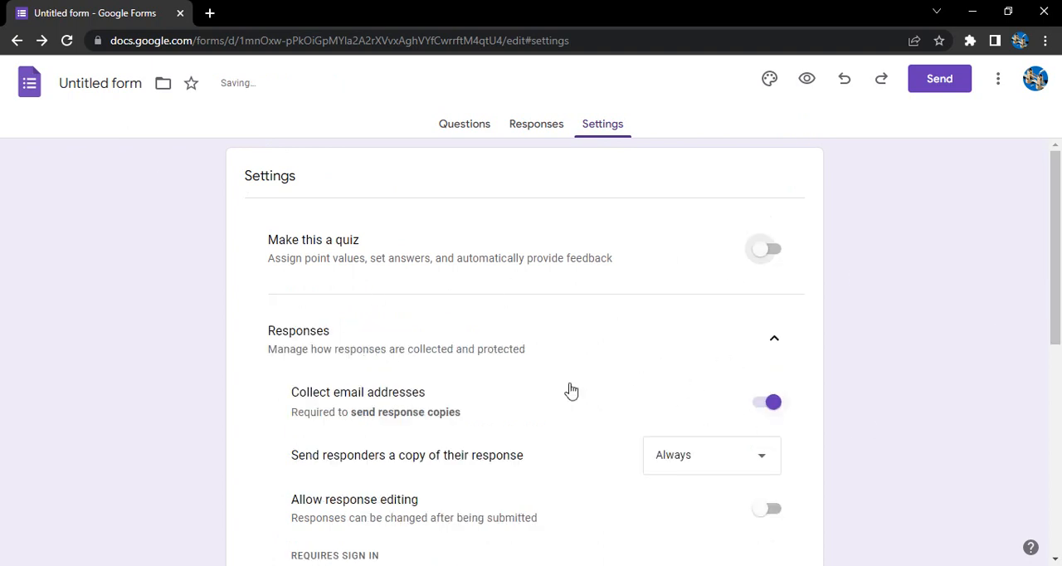
pyautogui.click(774, 338)
# Step: Expand the Presentation settings and enable both the progress bar and shuffled question order
pyautogui.scroll(-2, 873, 222)
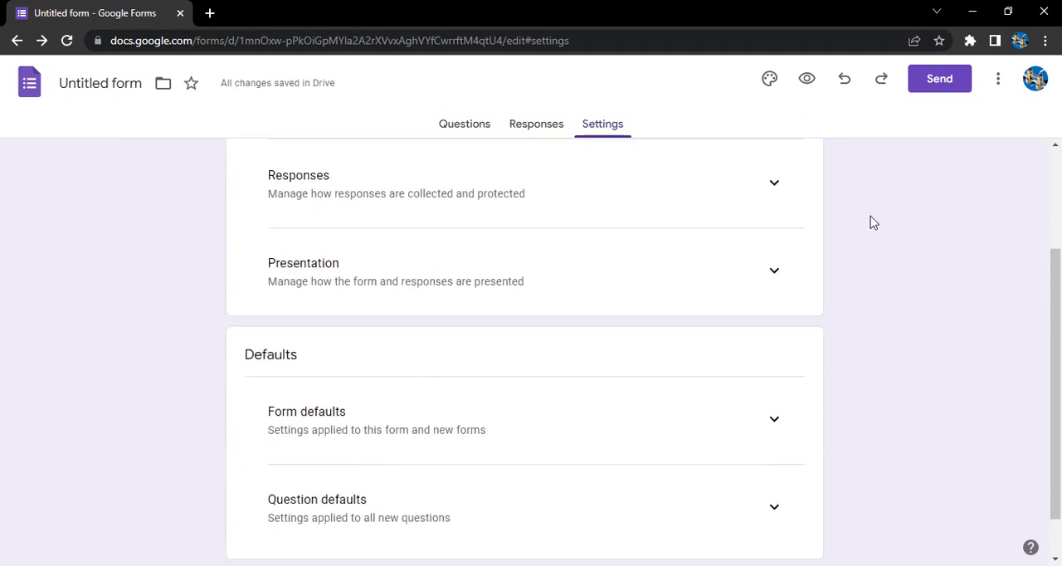
pyautogui.click(770, 272)
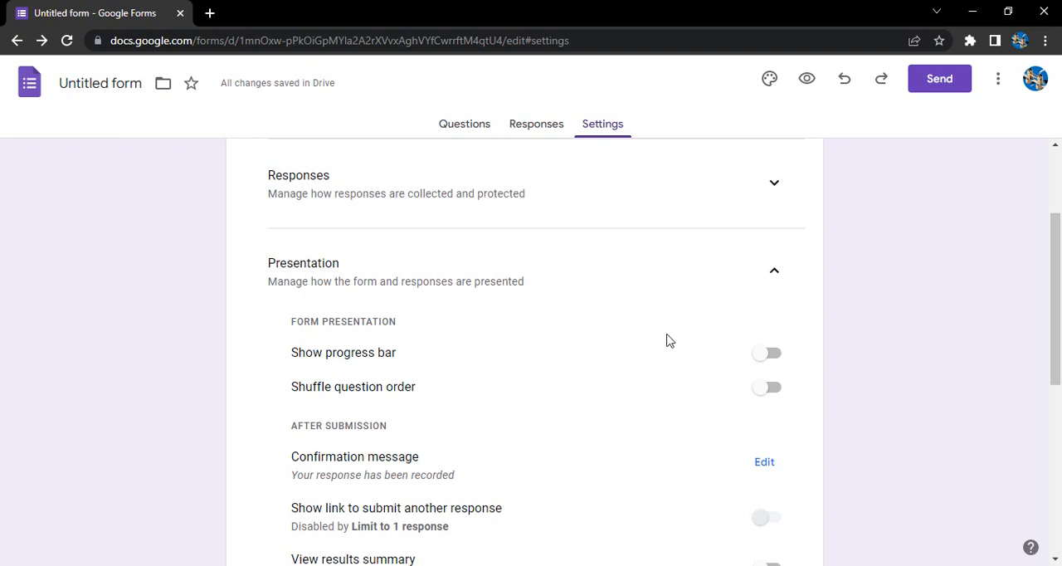
pyautogui.click(766, 365)
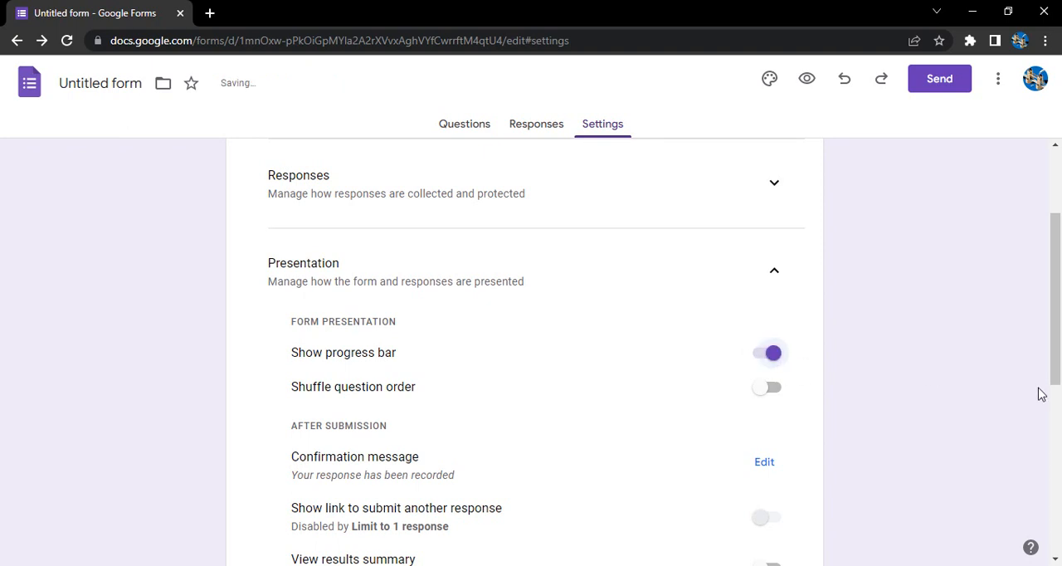
pyautogui.scroll(-2, 555, 341)
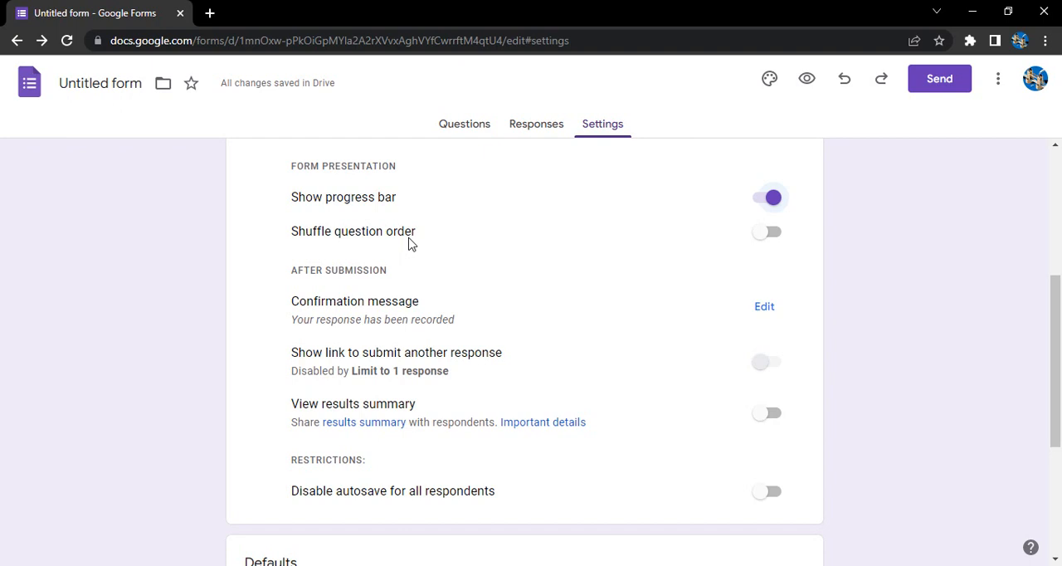
pyautogui.click(760, 234)
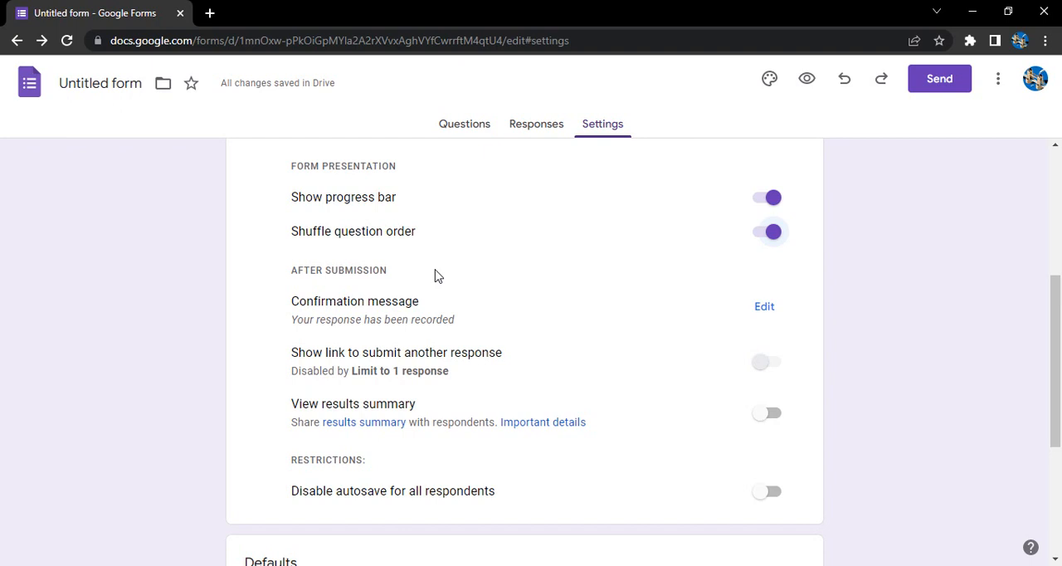
# Step: Change the form's confirmation message to "Thank You for your time" and save it
pyautogui.scroll(-1, 422, 260)
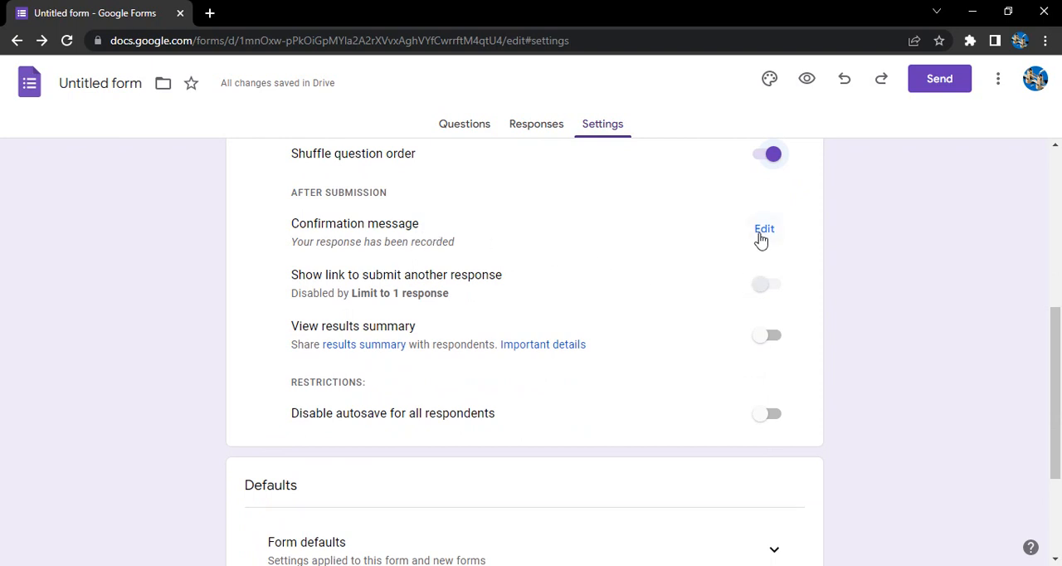
pyautogui.click(761, 238)
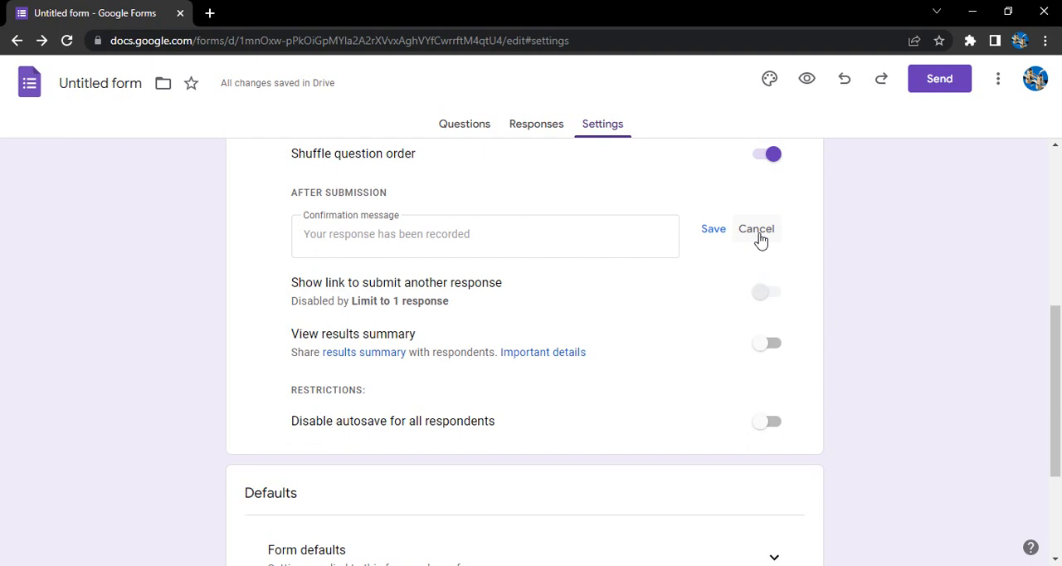
pyautogui.click(522, 235)
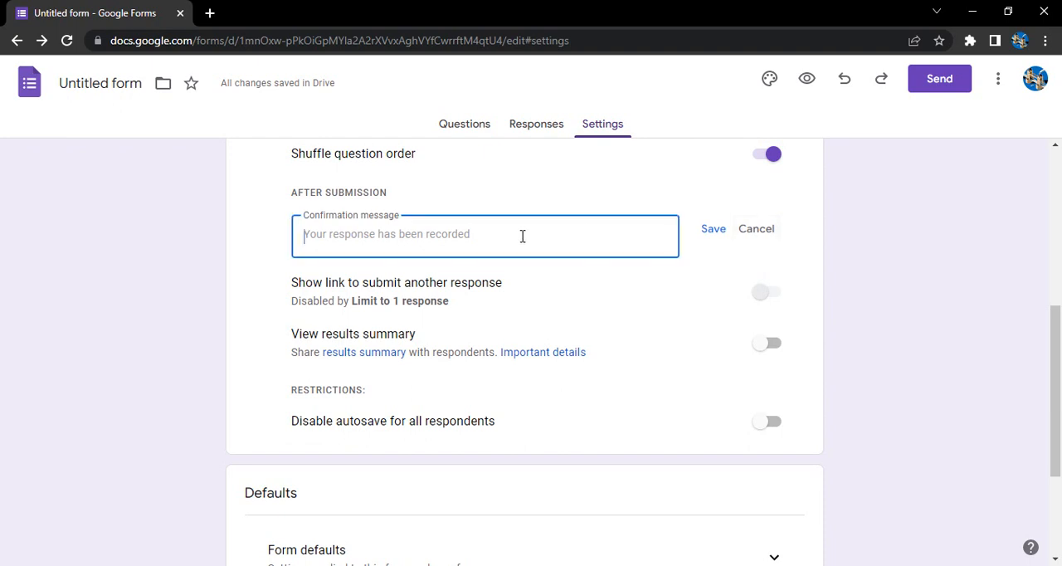
pyautogui.write('T')
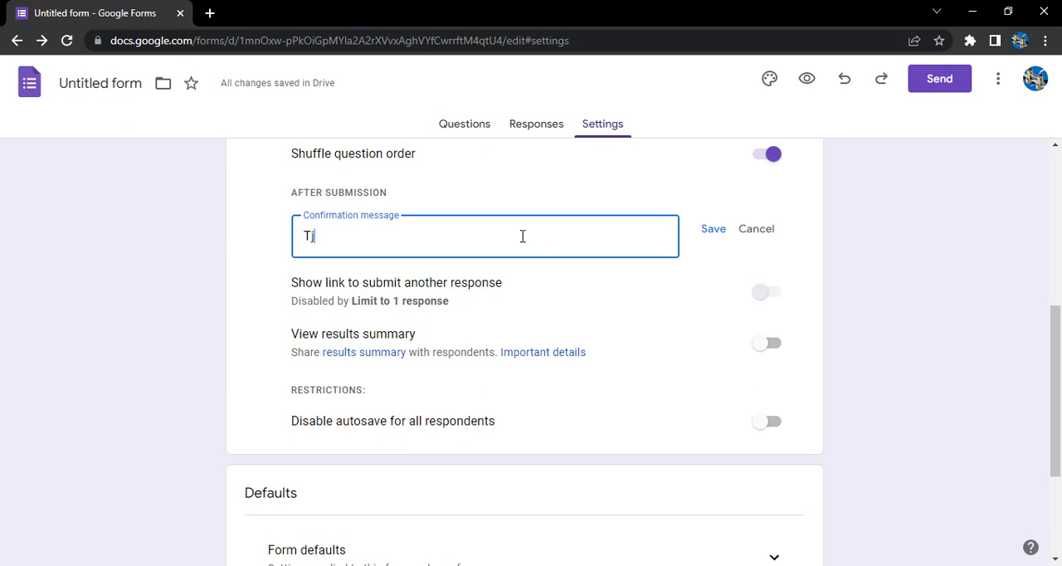
pyautogui.write('hank You for your ti')
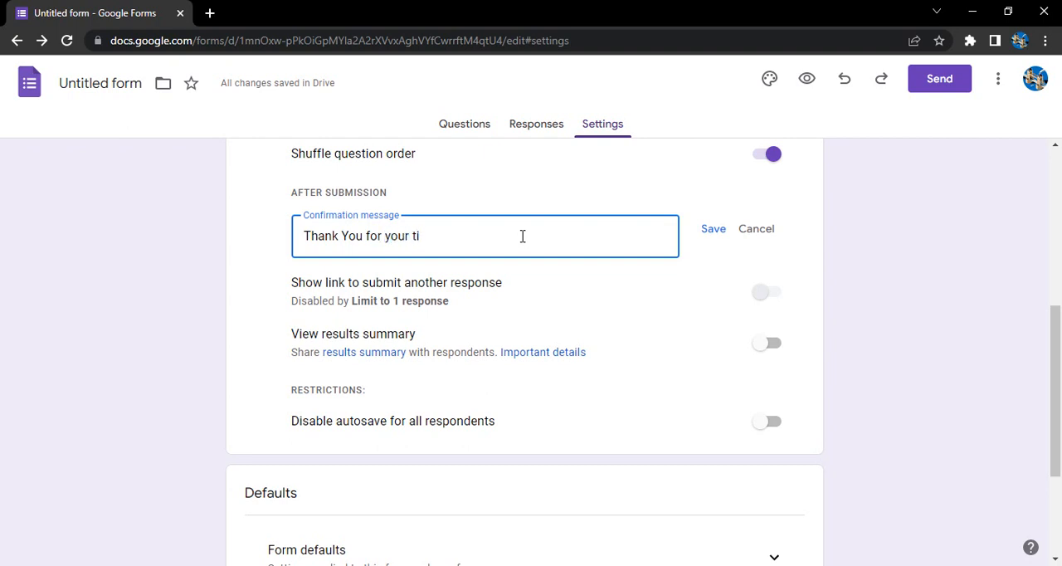
pyautogui.write('me')
pyautogui.click(711, 229)
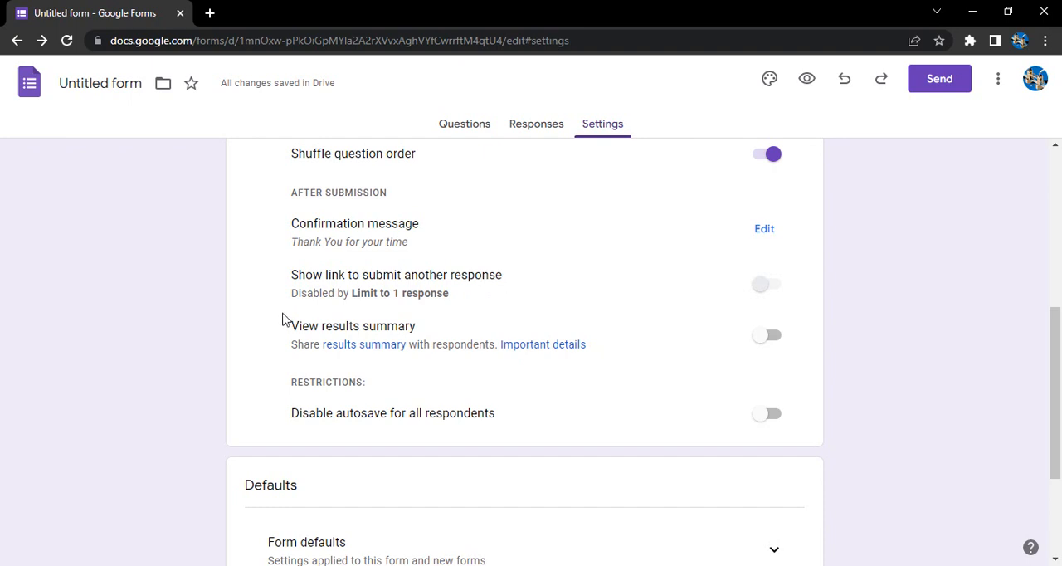
# Step: Expand the Responses settings and turn off the limit of one response per respondent
pyautogui.scroll(5, 464, 321)
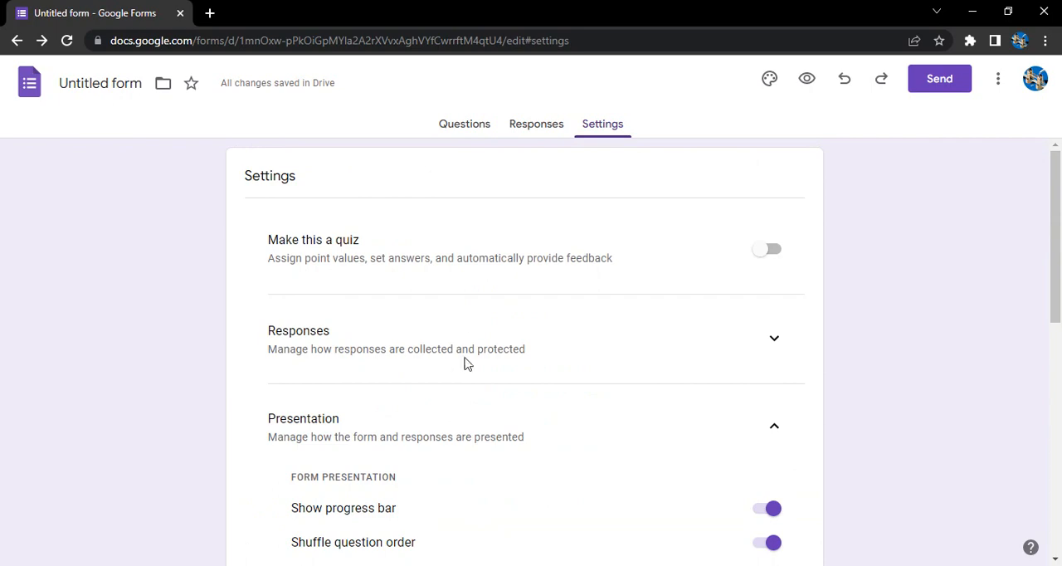
pyautogui.scroll(-4, 725, 237)
pyautogui.scroll(3, 811, 296)
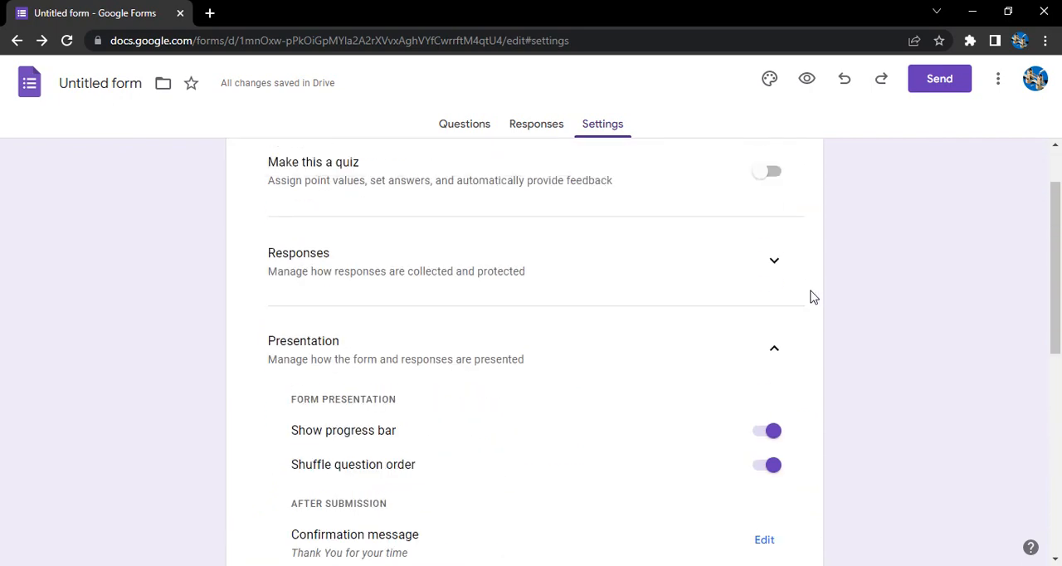
pyautogui.click(776, 264)
pyautogui.scroll(-4, 403, 334)
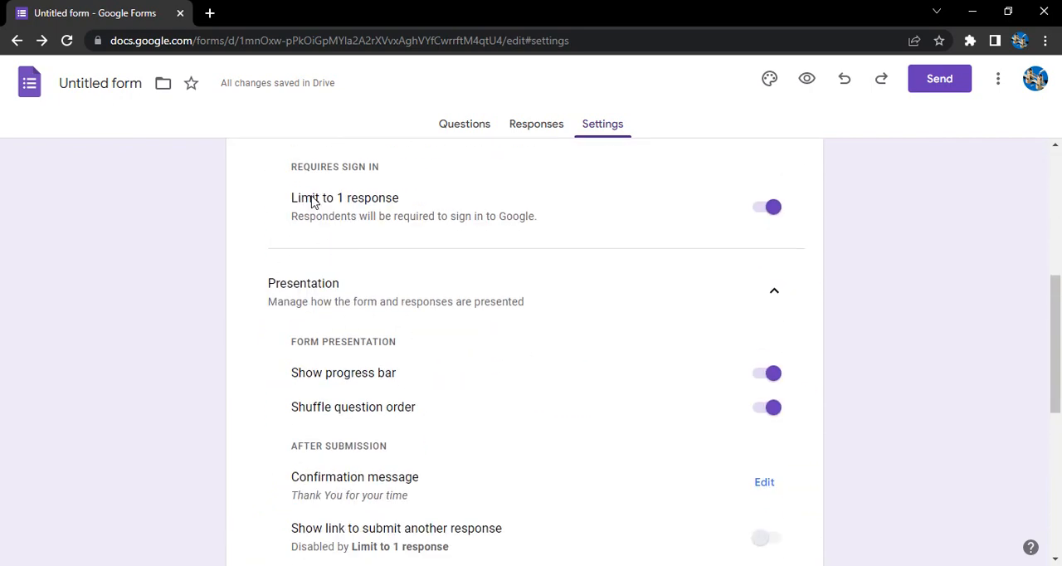
pyautogui.click(771, 207)
# Step: Turn off the link to submit another response in the after-submission settings
pyautogui.scroll(4, 830, 240)
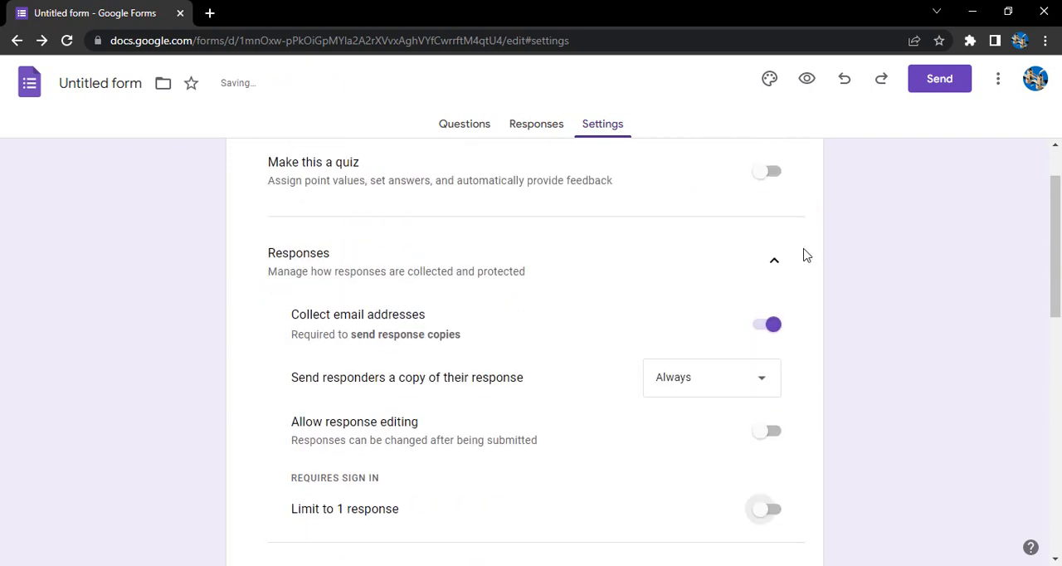
pyautogui.scroll(1, 763, 321)
pyautogui.scroll(-8, 753, 338)
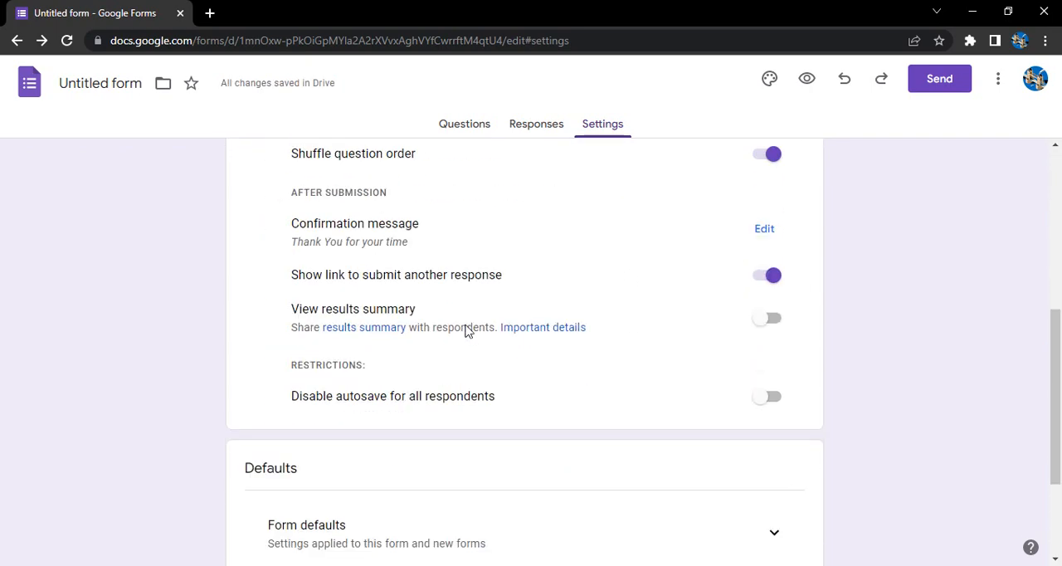
pyautogui.scroll(1, 419, 327)
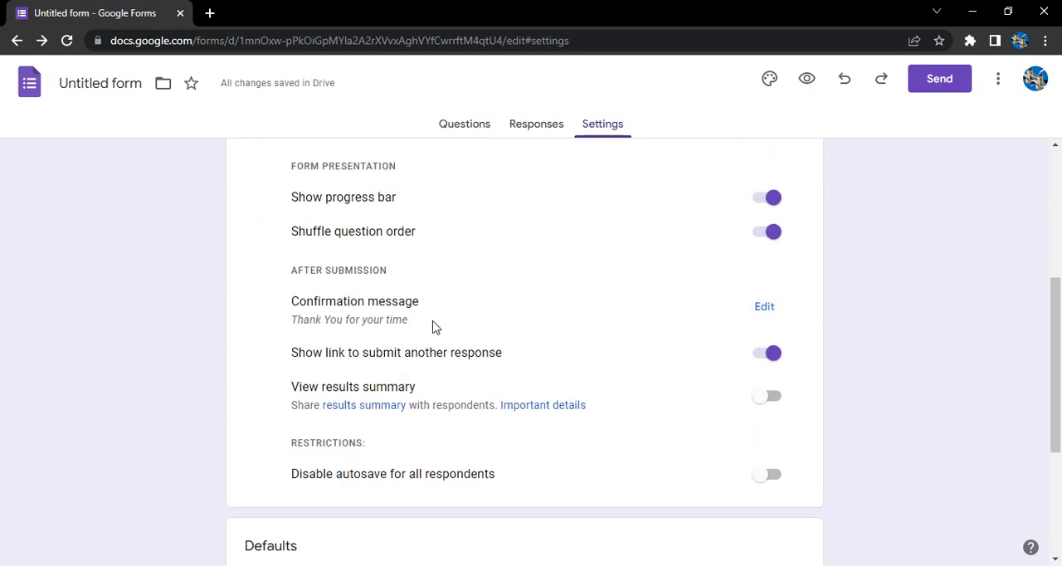
pyautogui.click(765, 358)
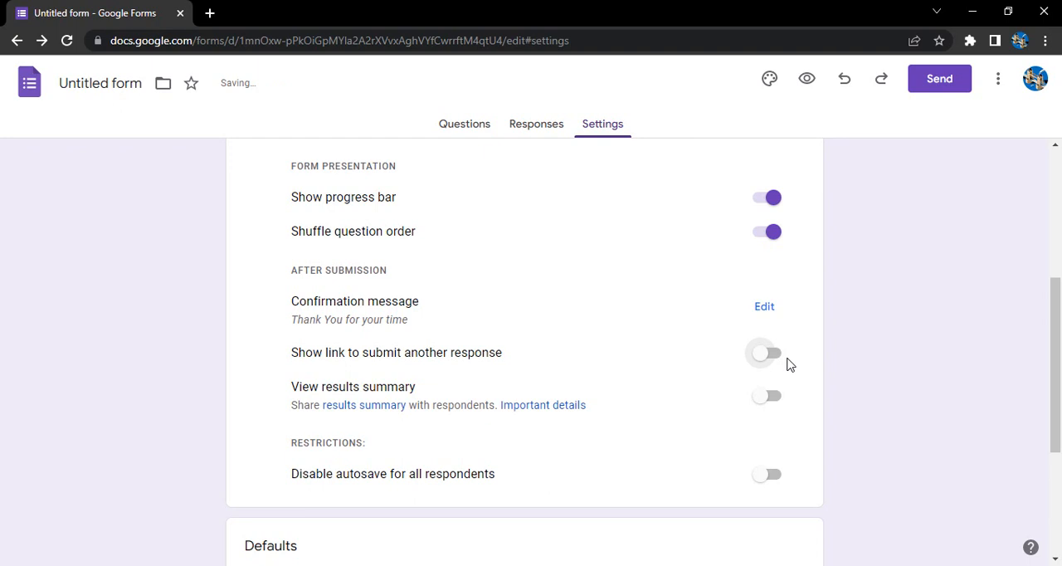
pyautogui.click(764, 359)
pyautogui.click(780, 355)
# Step: In the Defaults settings, enable collecting email addresses by default and making questions required by default
pyautogui.scroll(-1, 584, 380)
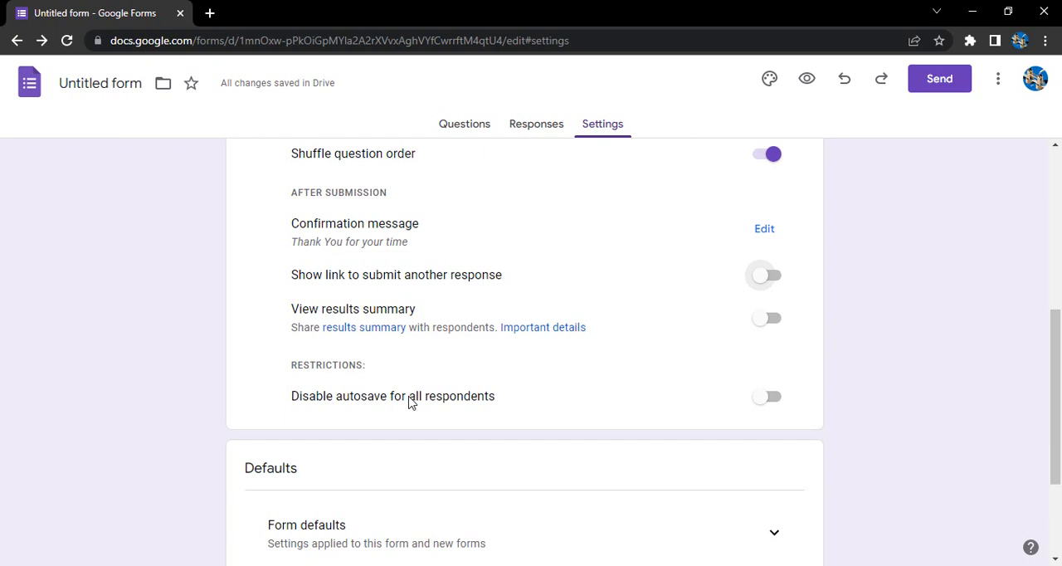
pyautogui.scroll(-2, 484, 396)
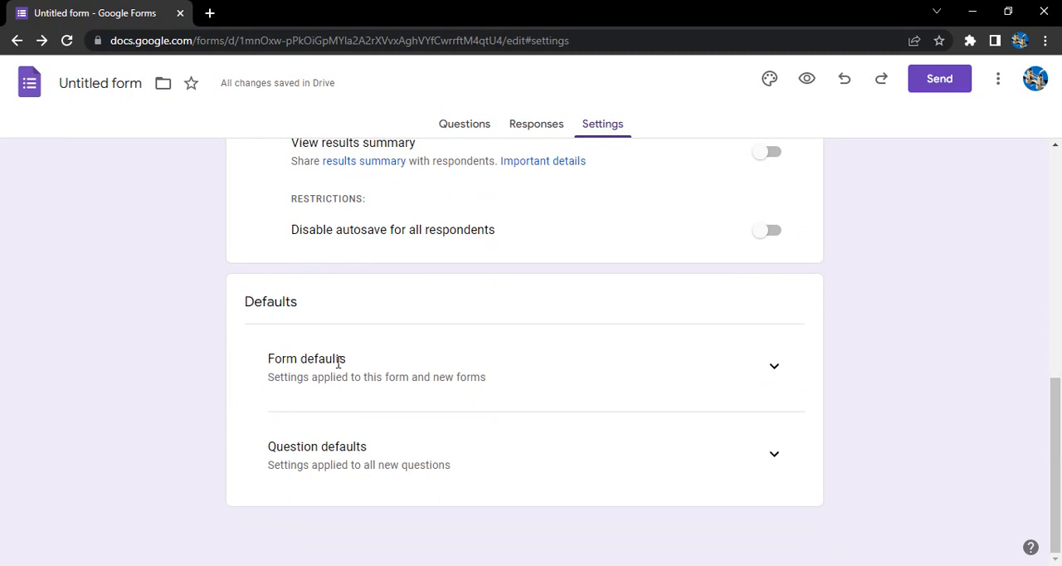
pyautogui.click(771, 369)
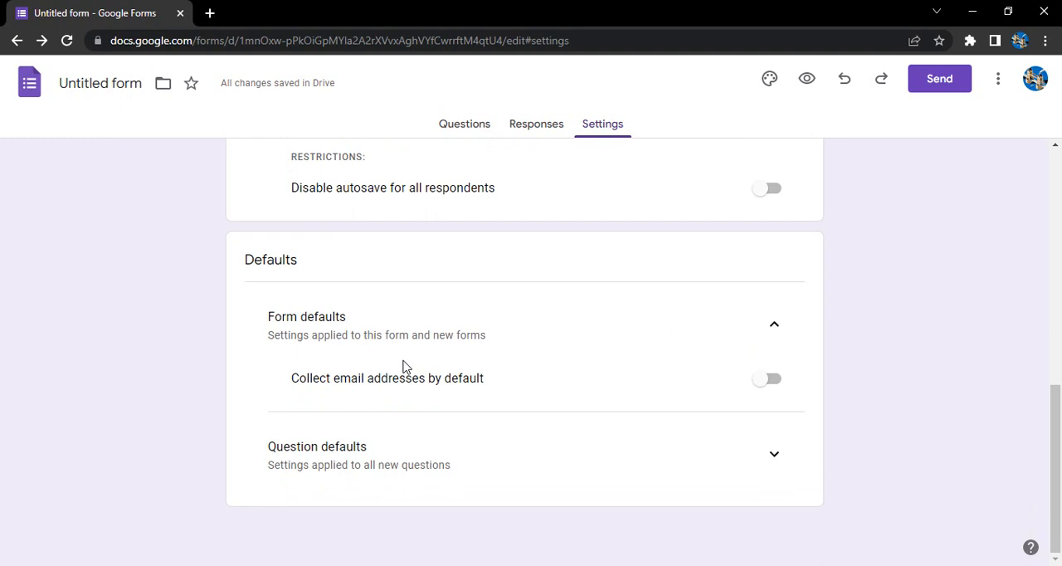
pyautogui.click(769, 385)
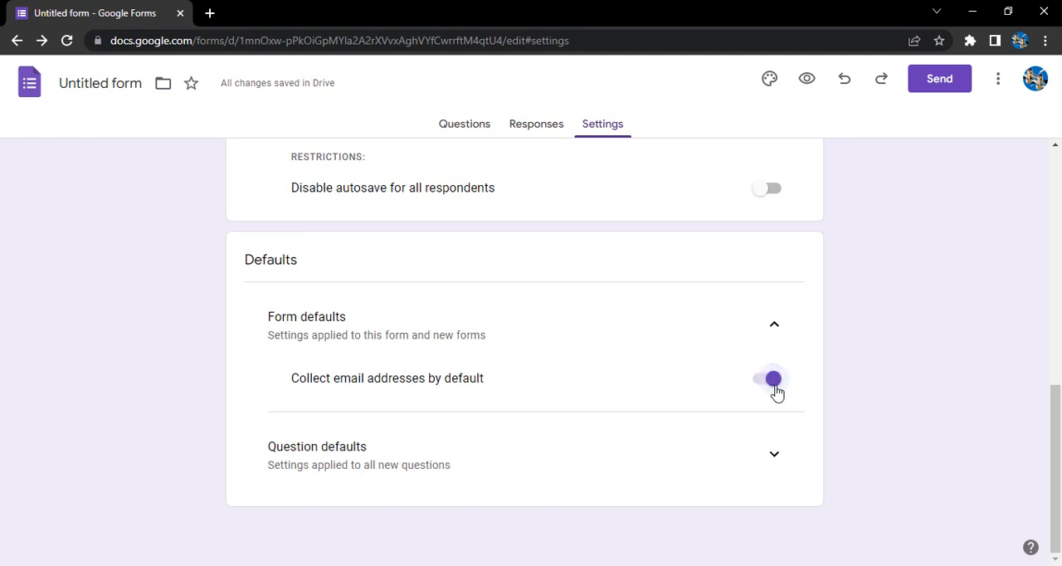
pyautogui.click(762, 457)
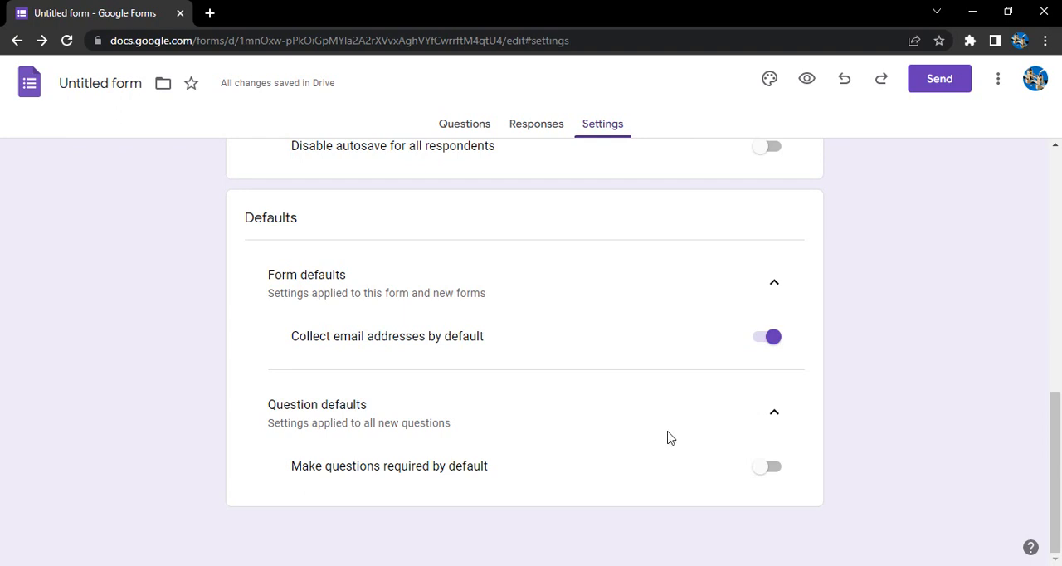
pyautogui.click(770, 473)
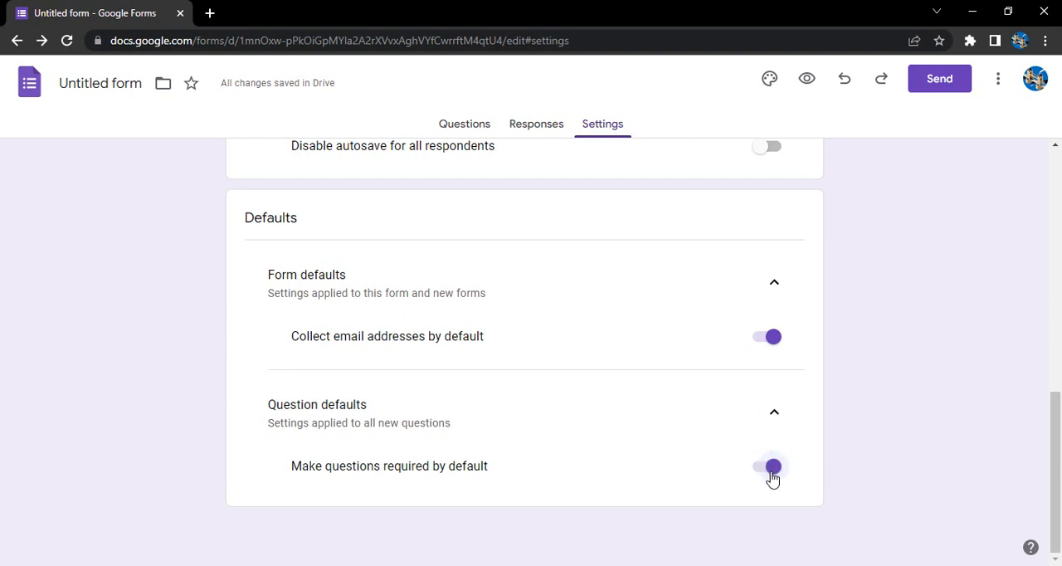